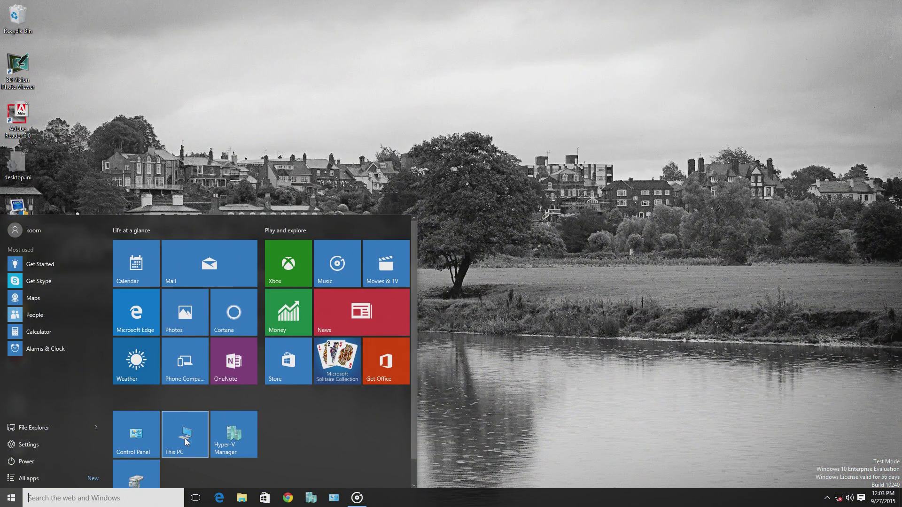
- Open Disk Management and maximize its window
left_click(153, 470)
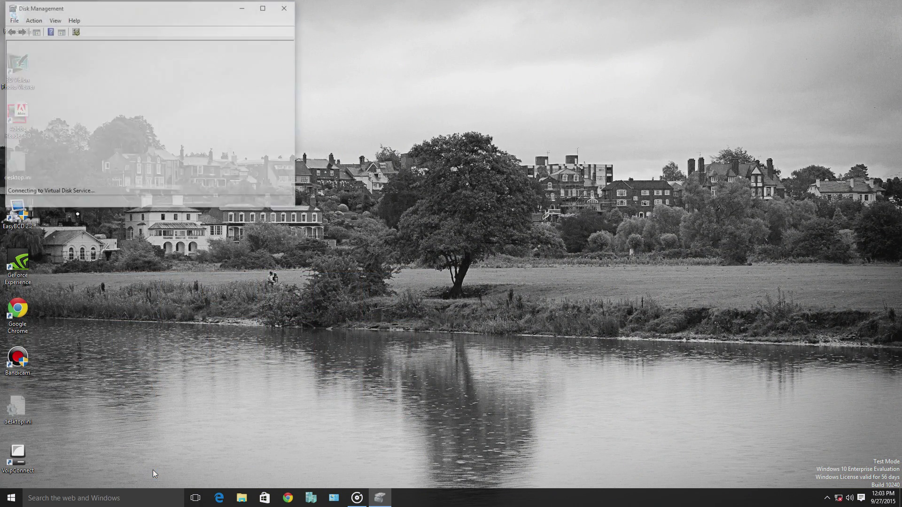
left_click(264, 7)
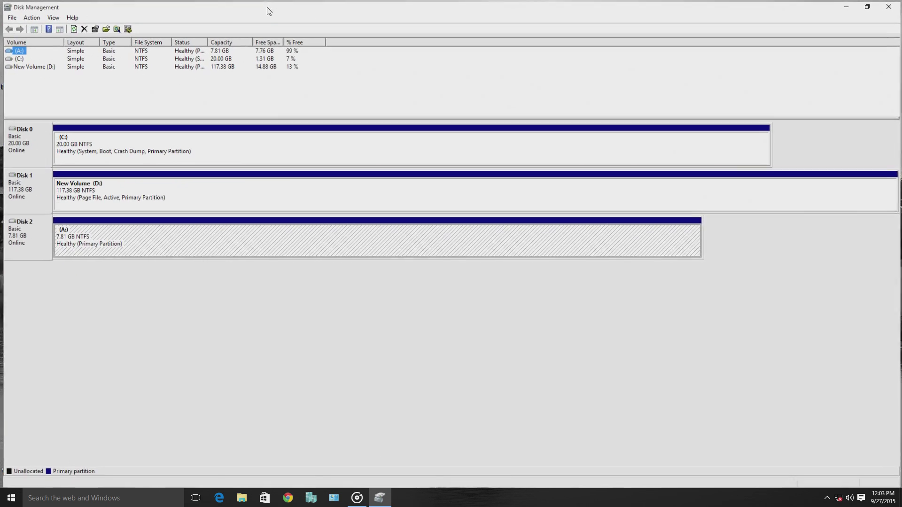
- Start creating a virtual hard disk and set its location to a file named test on Local Disk (A:)
left_click(29, 17)
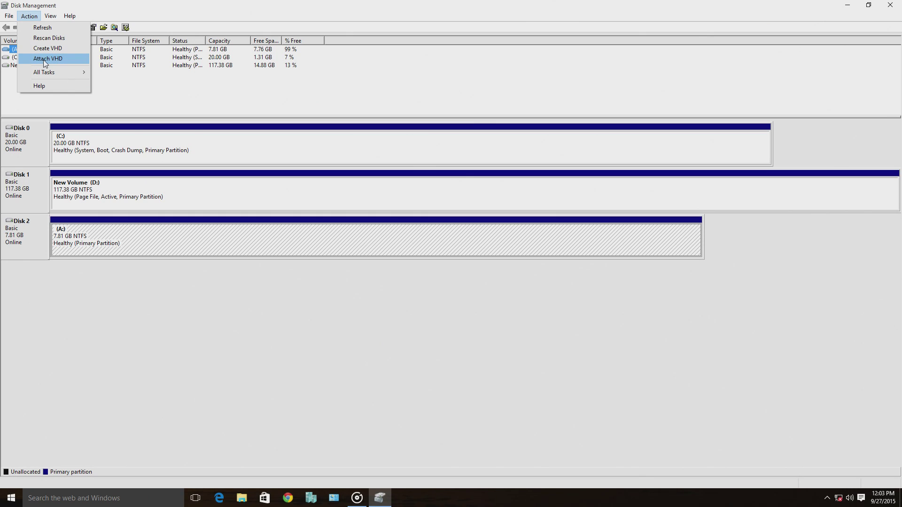
left_click(49, 49)
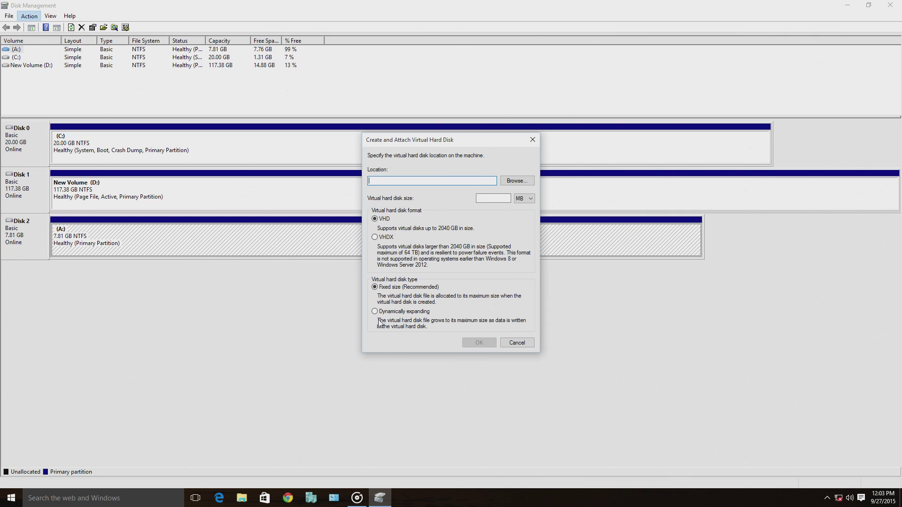
left_click(516, 181)
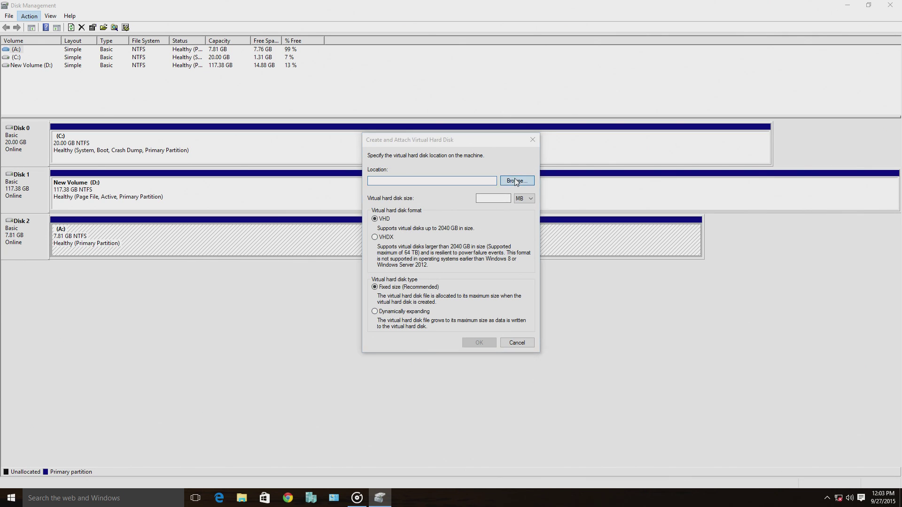
left_click(402, 308)
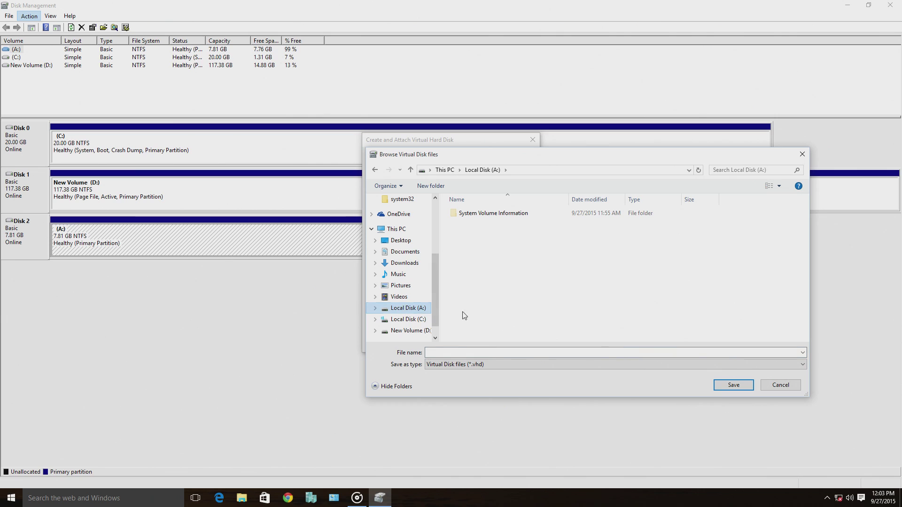
left_click(637, 353)
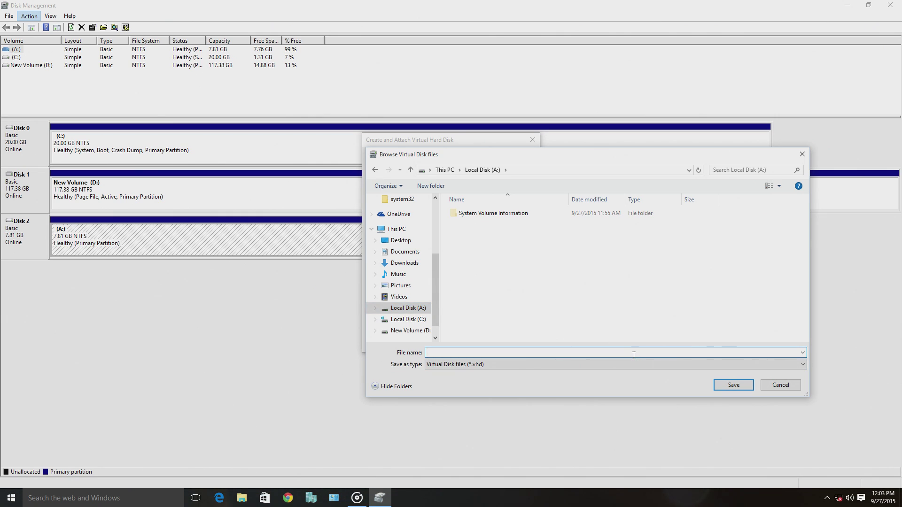
type("test")
left_click(731, 386)
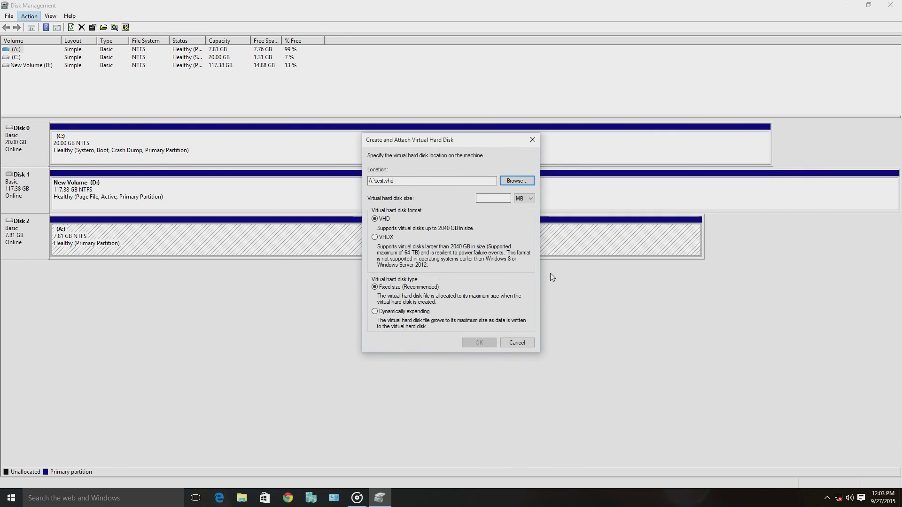
- Try to create the A:\test.vhd disk with a fixed size of 8 GB and dismiss the resulting message
left_click(523, 199)
left_click(519, 213)
left_click(501, 198)
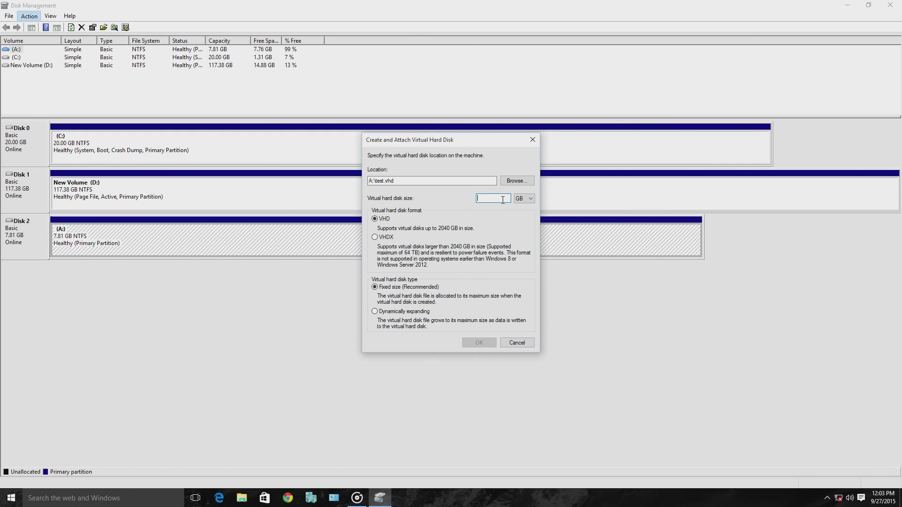
type("8")
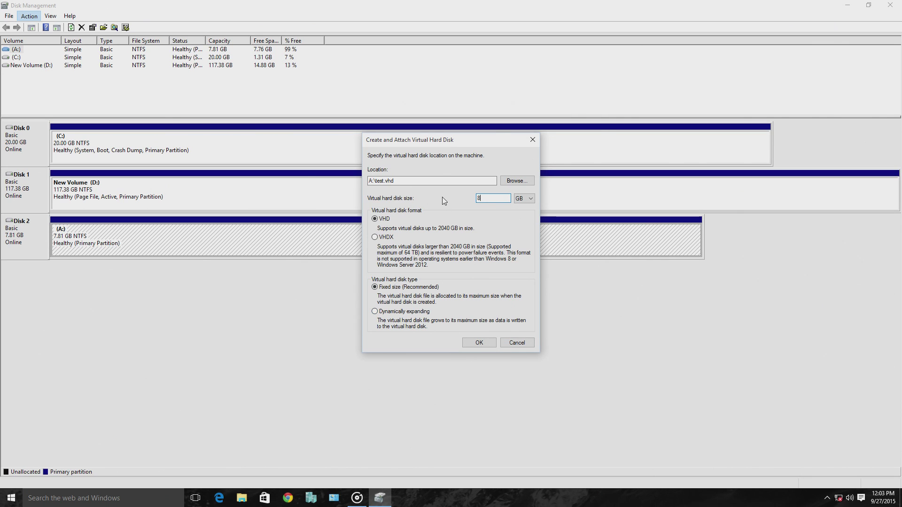
left_click(478, 343)
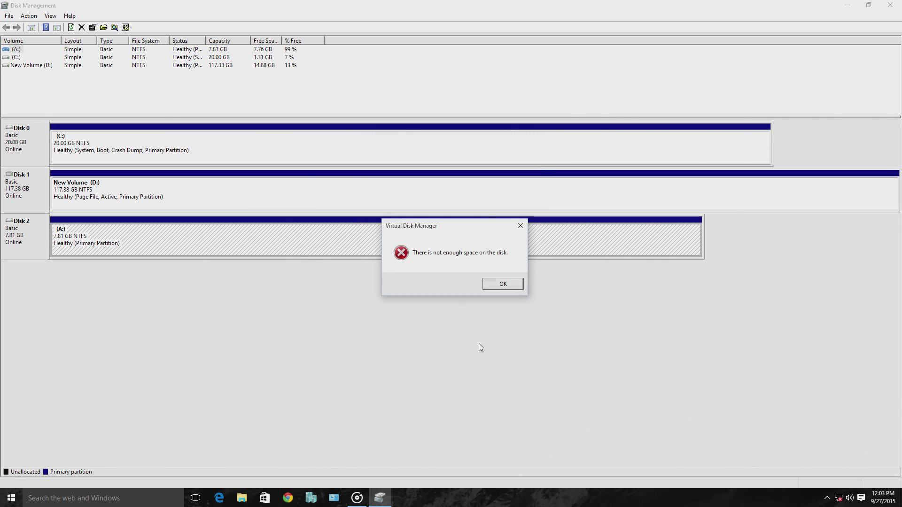
left_click(502, 284)
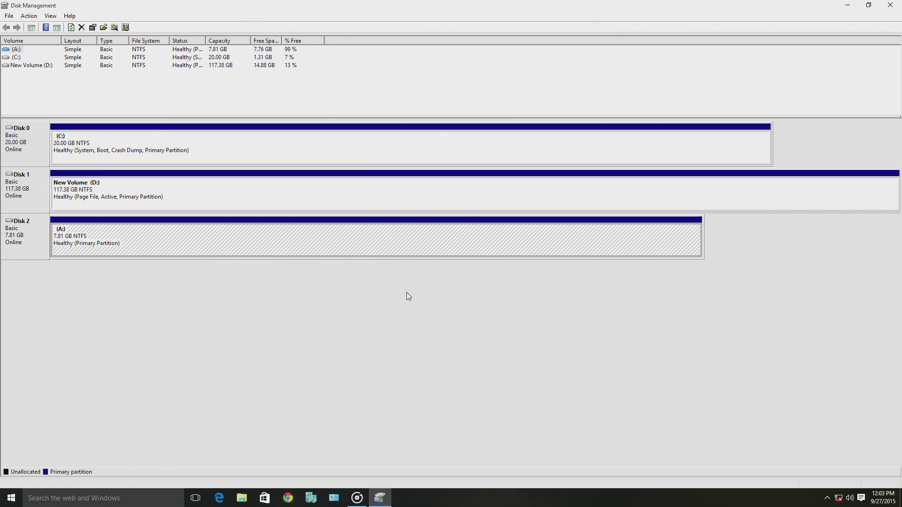
- Start a new virtual hard disk again and save its location as A:\test.vhd
left_click(29, 17)
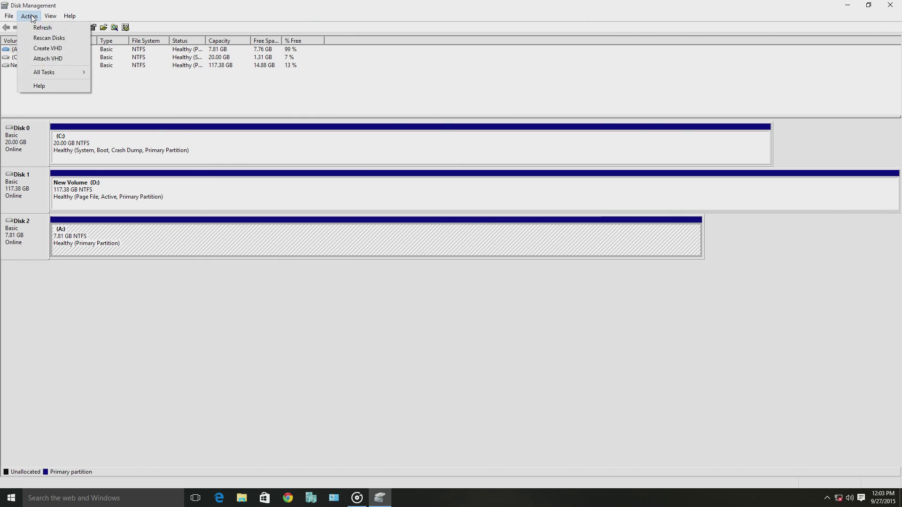
left_click(47, 48)
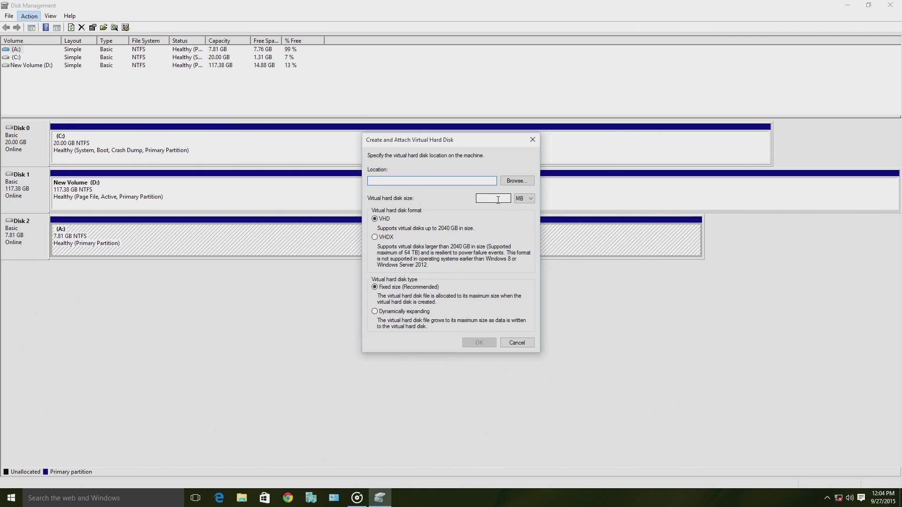
left_click(513, 181)
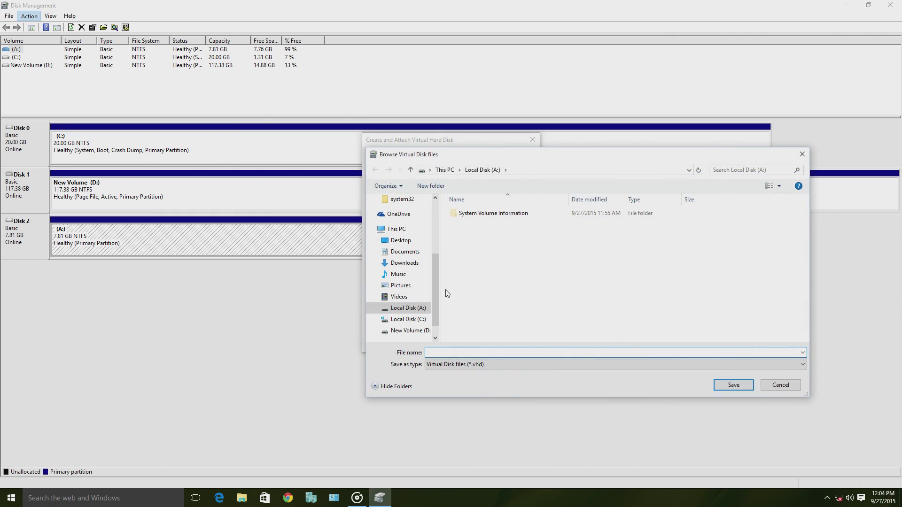
left_click(408, 308)
left_click(617, 353)
left_click(730, 386)
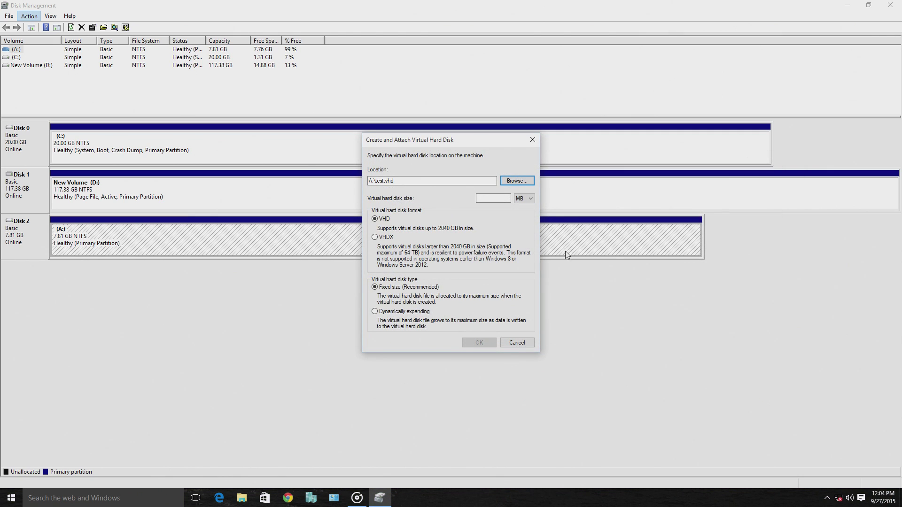
- Set the virtual hard disk size to 6 GB and create it as a fixed-size VHD
left_click(524, 198)
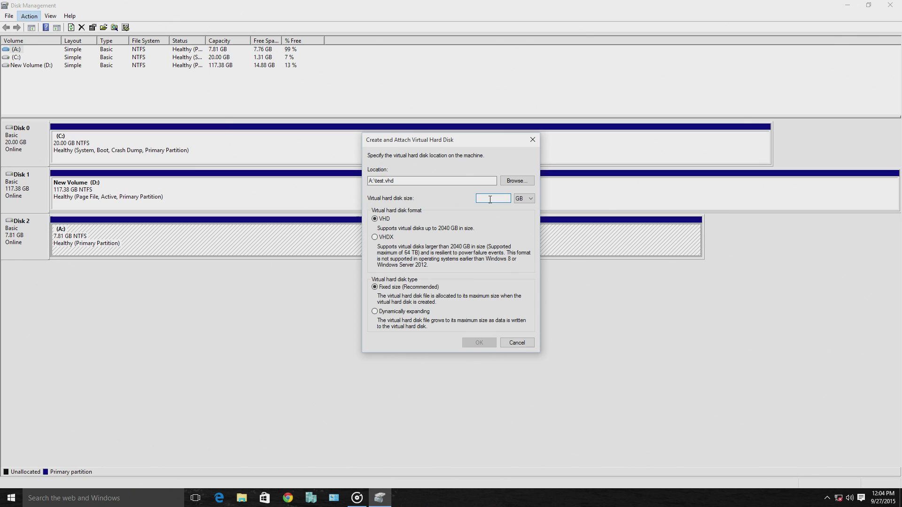
type("5")
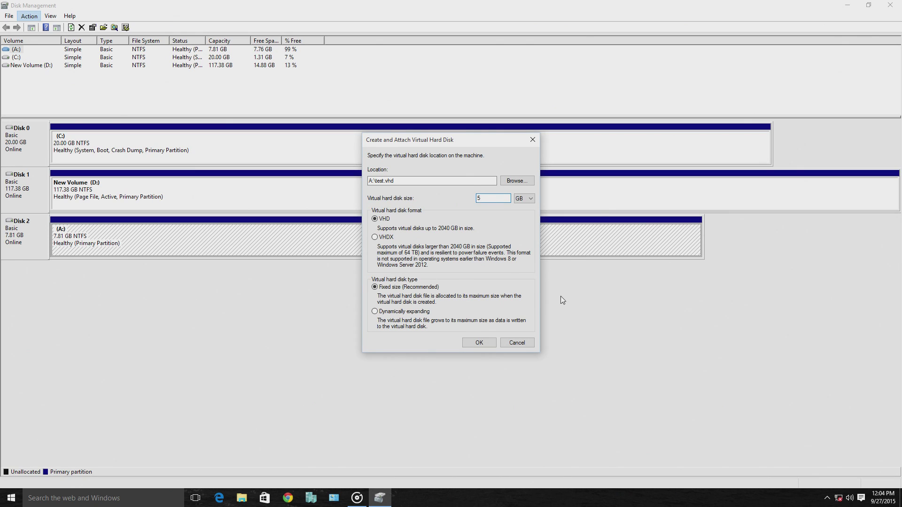
key("BackSpace")
type("6")
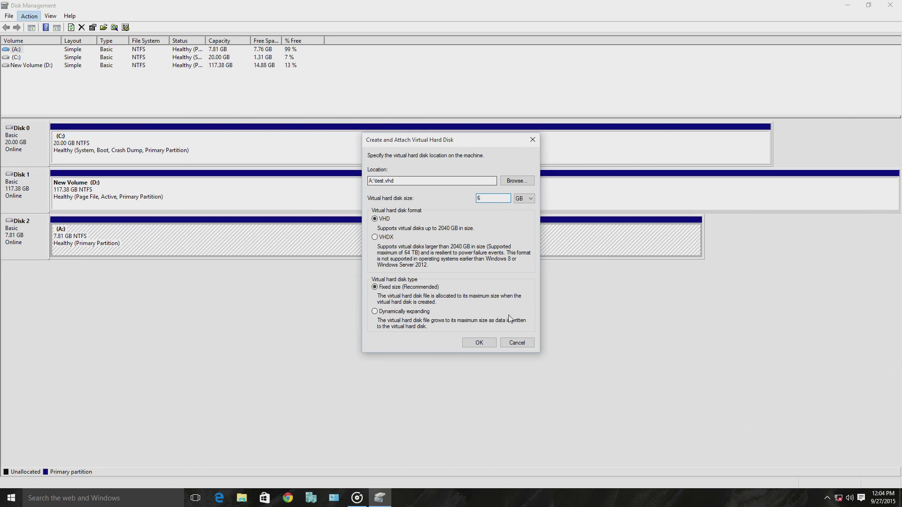
left_click(479, 343)
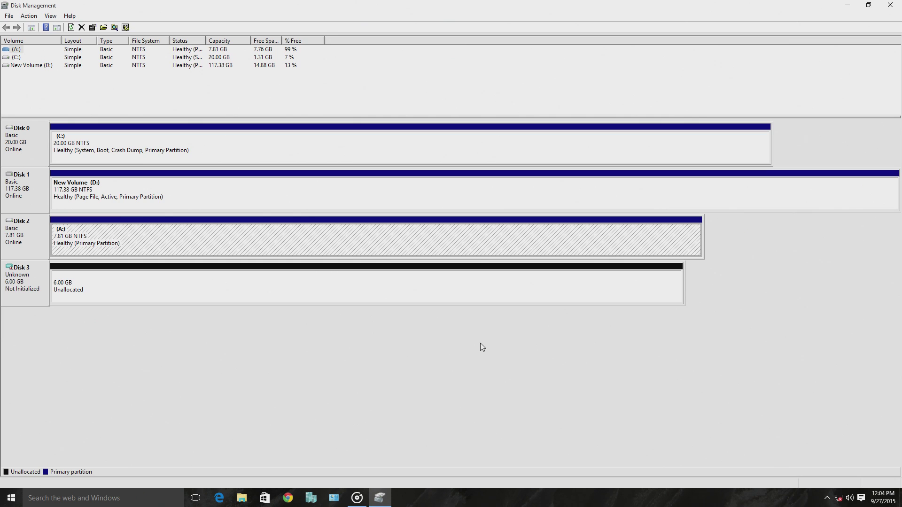
- Initialize Disk 3 with the MBR (Master Boot Record) partition style
right_click(21, 281)
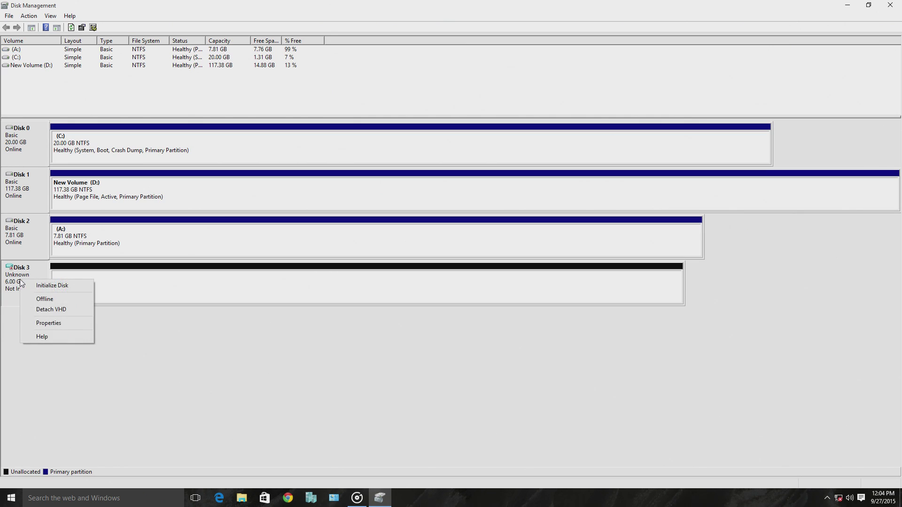
left_click(34, 287)
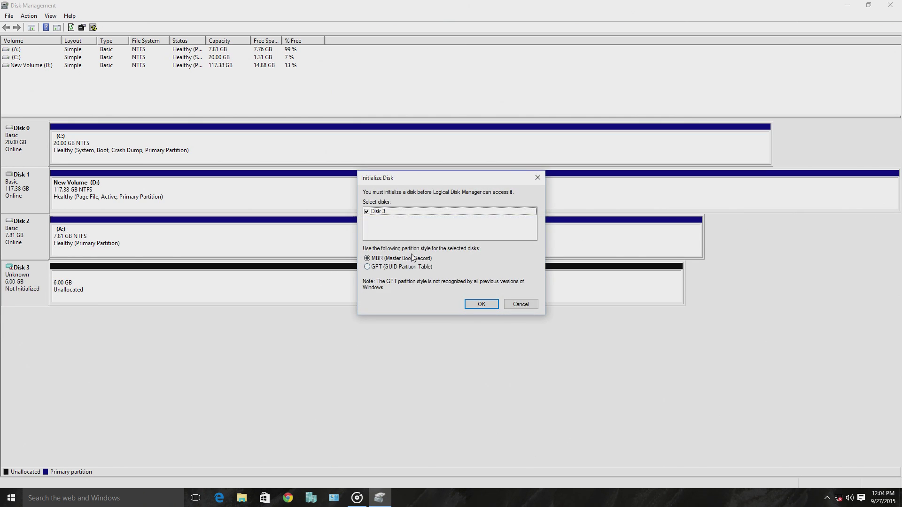
left_click(479, 304)
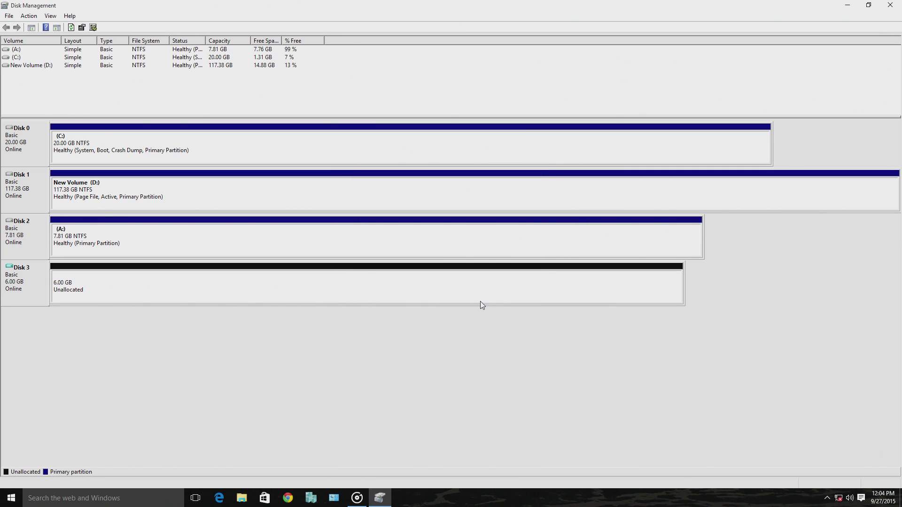
- Create a simple NTFS volume filling the unallocated space of Disk 3, with drive letter E
right_click(303, 290)
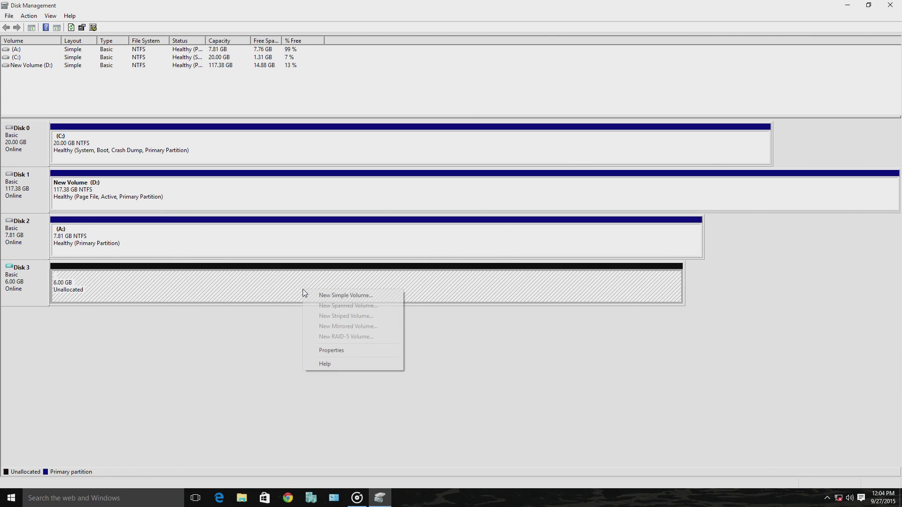
left_click(329, 297)
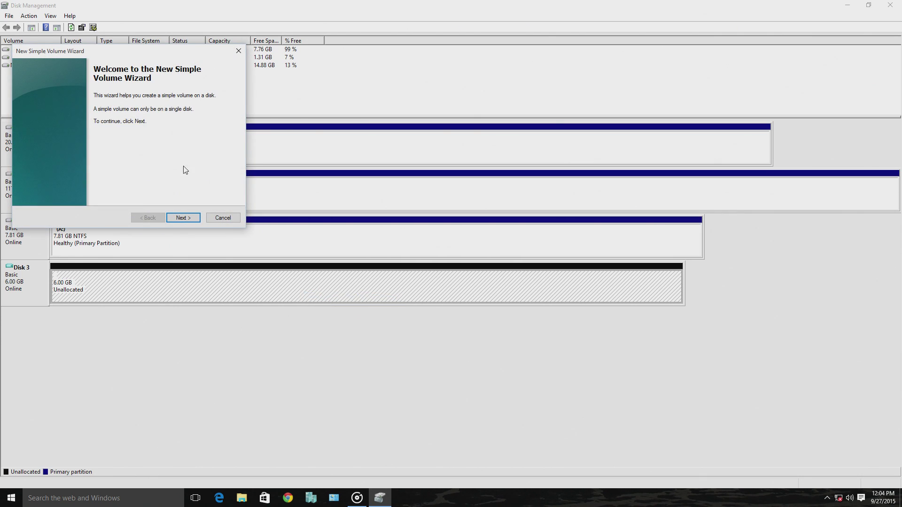
left_click(184, 217)
left_click(184, 217)
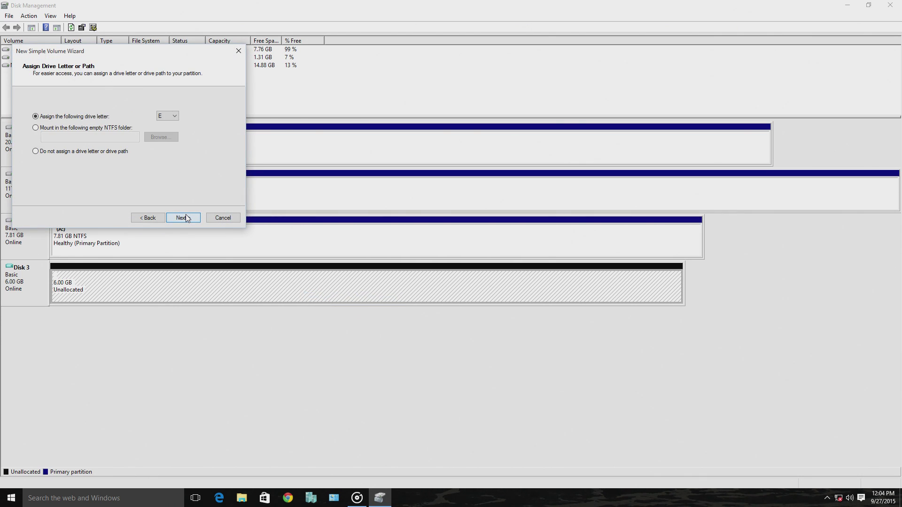
left_click(184, 218)
left_click(55, 175)
left_click(179, 216)
left_click(182, 217)
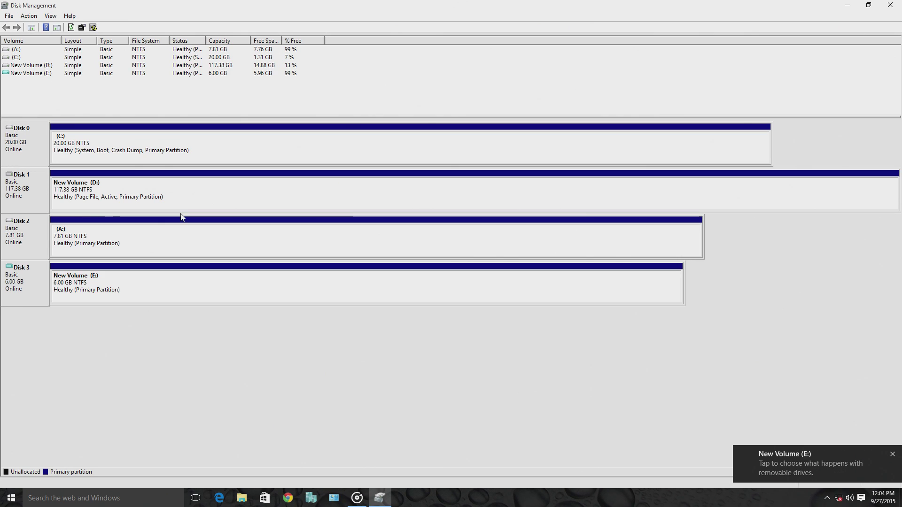
- Mark the New Volume (E:) partition on Disk 3 as active and minimize Disk Management
right_click(169, 289)
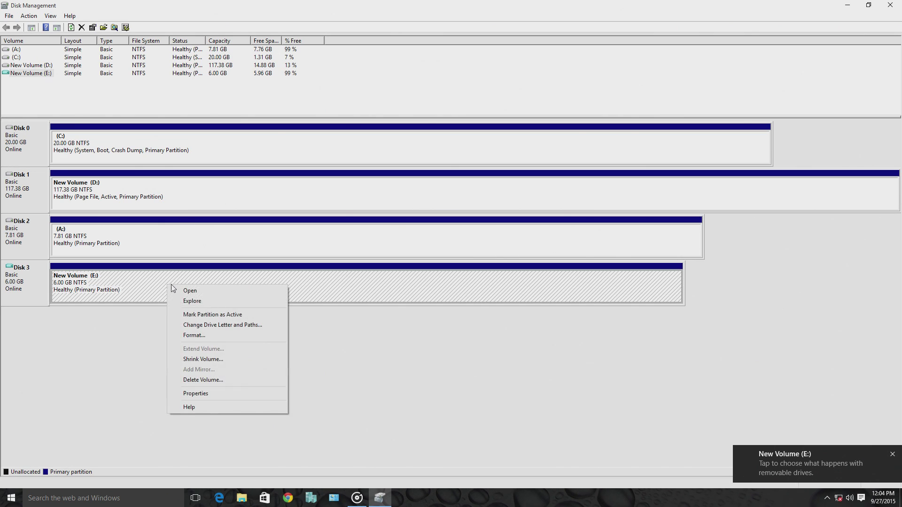
left_click(201, 313)
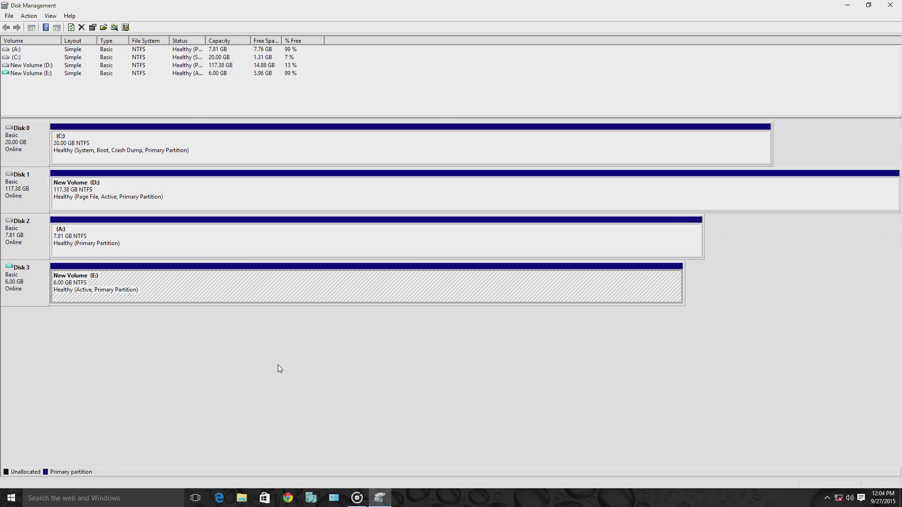
left_click(847, 6)
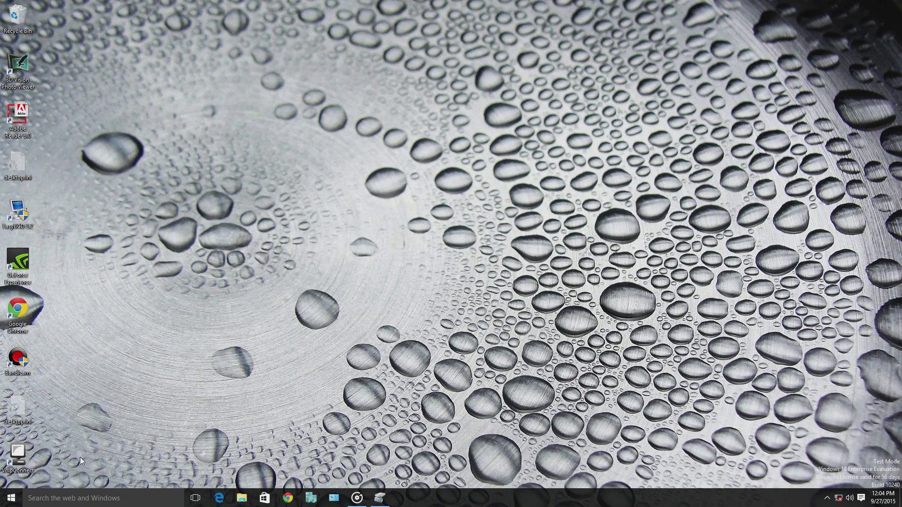
- Open This PC to check the listed drives, including the new E: volume, and close the window
key("super")
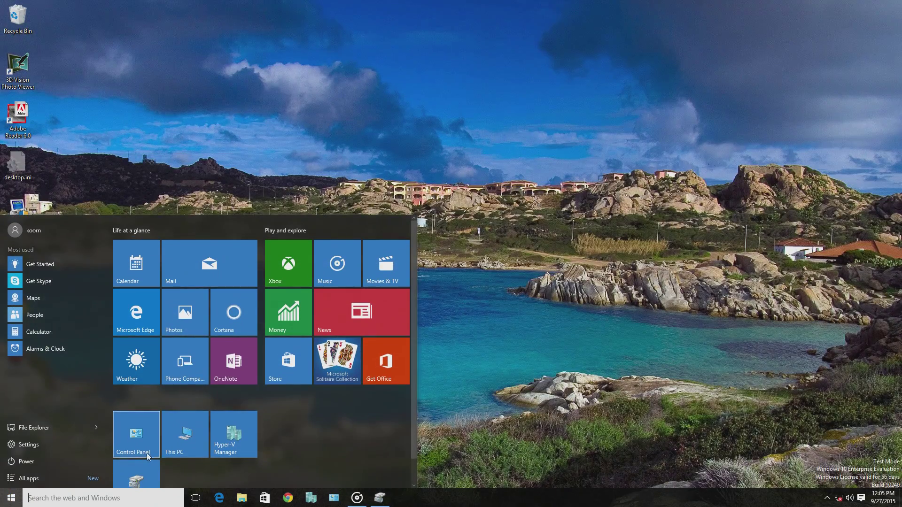
left_click(184, 444)
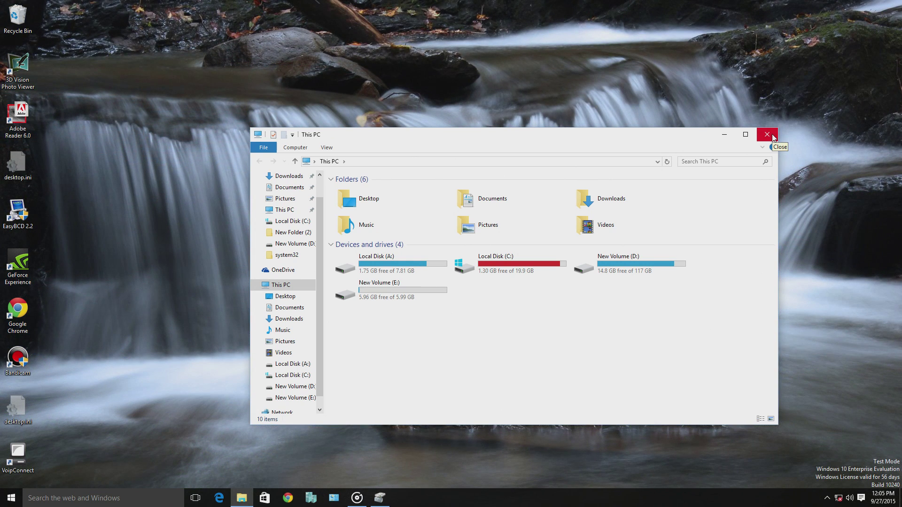
left_click(770, 137)
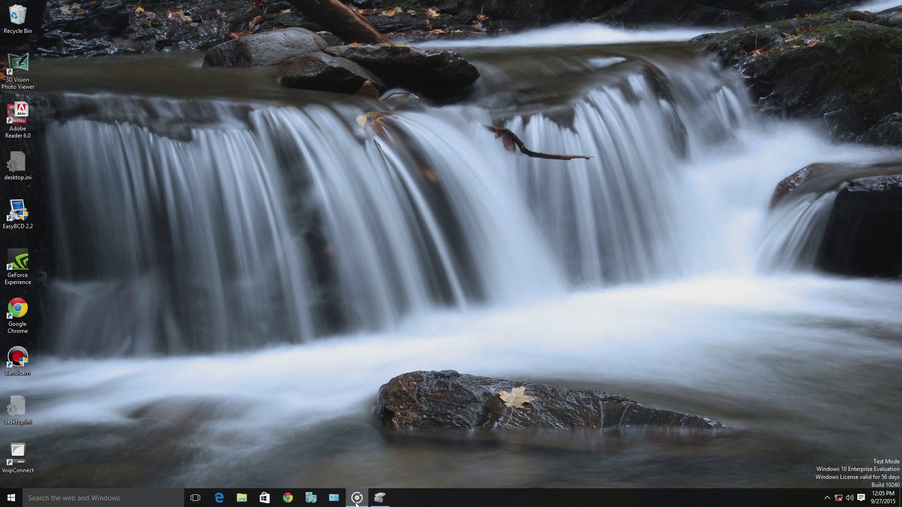
mouse_move(357, 504)
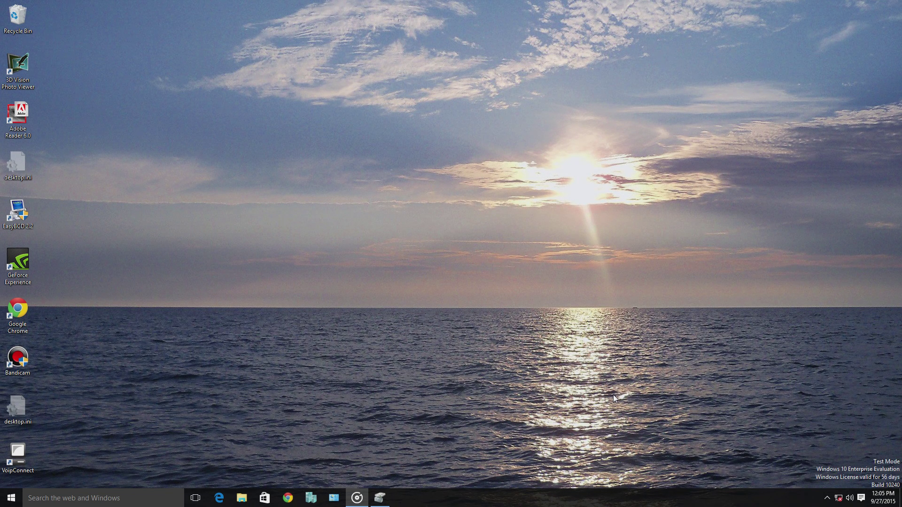
left_click(356, 498)
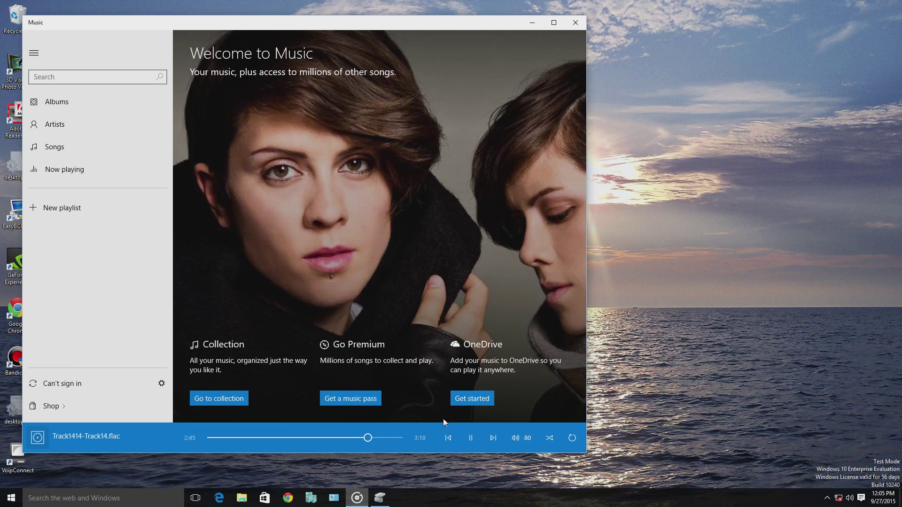
left_click(532, 23)
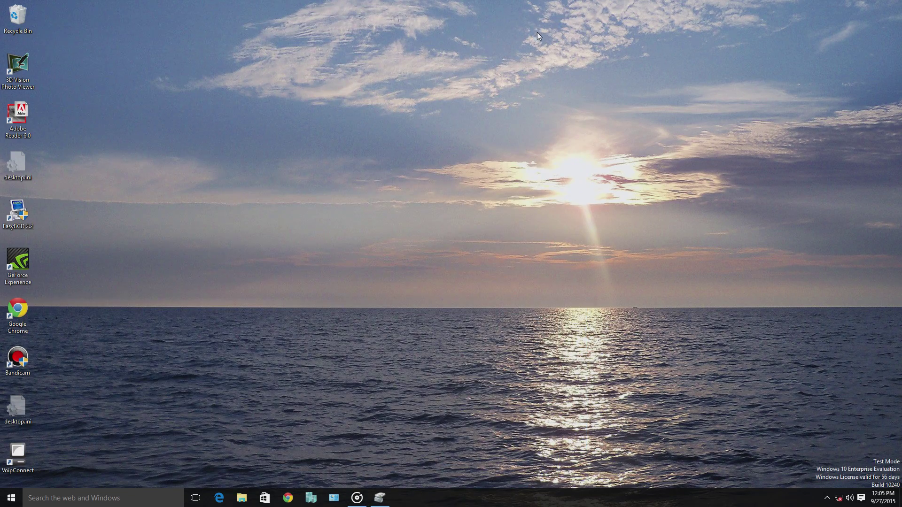